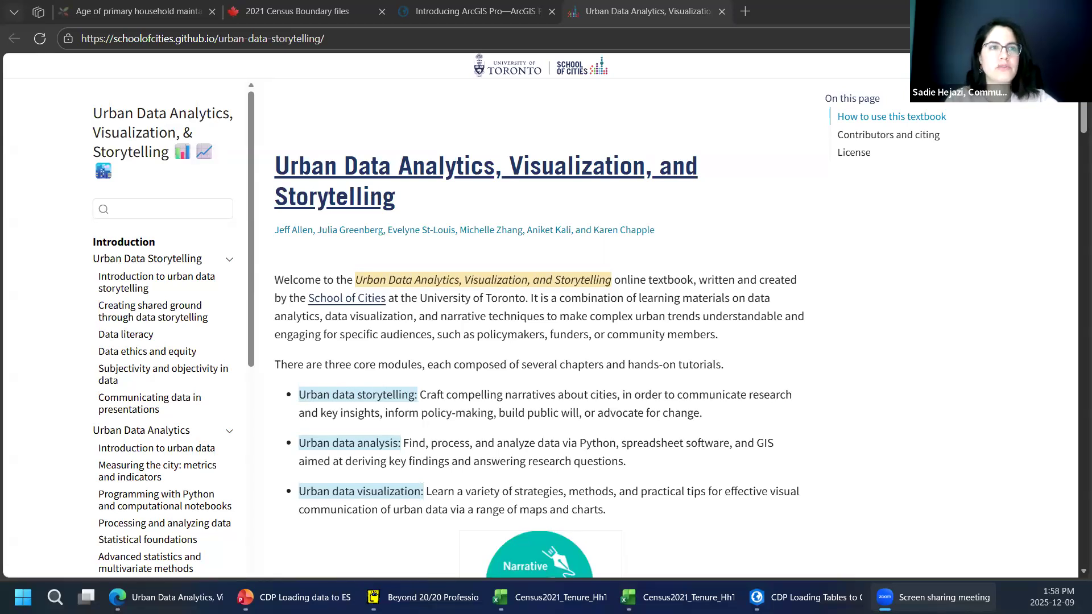
Look through the Urban Data Storytelling and Urban Data Analytics chapter lists of the online textbook
left_click(560, 138)
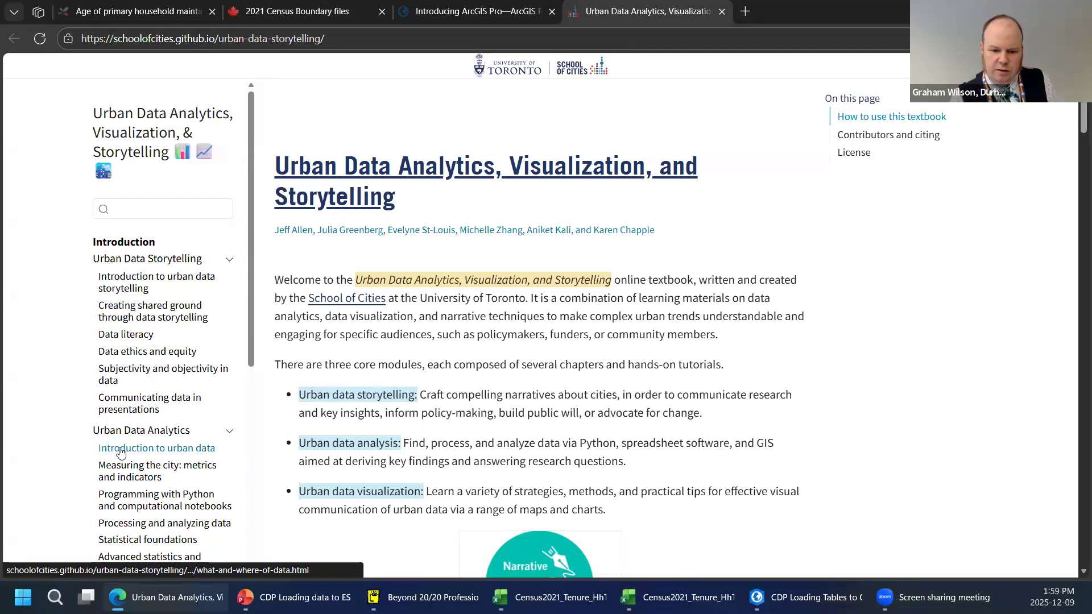
scroll(133, 244, "down", 2)
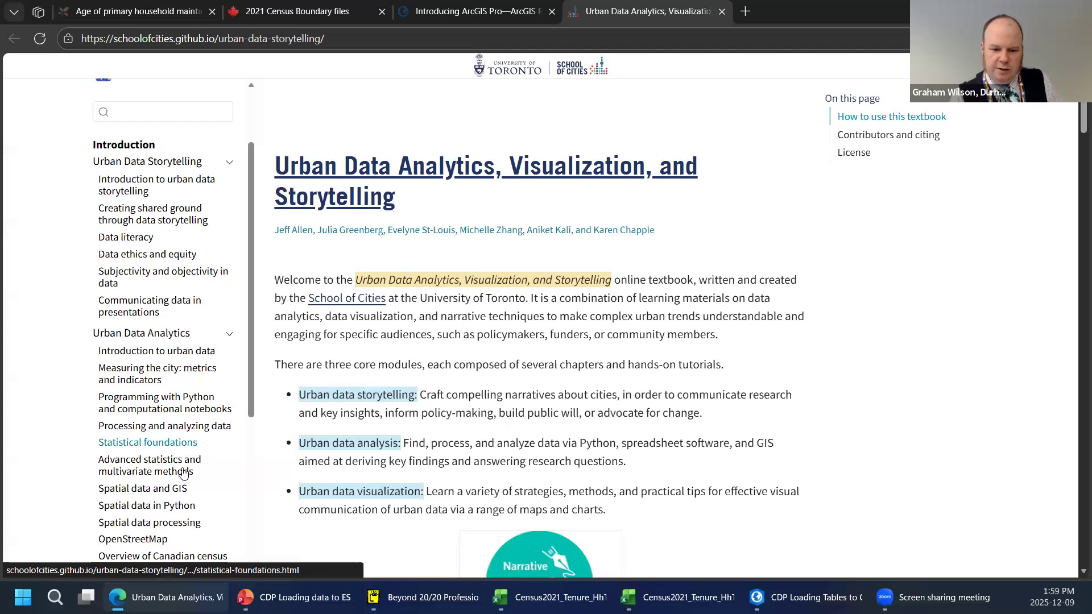
scroll(170, 454, "down", 1)
scroll(179, 455, "down", 2)
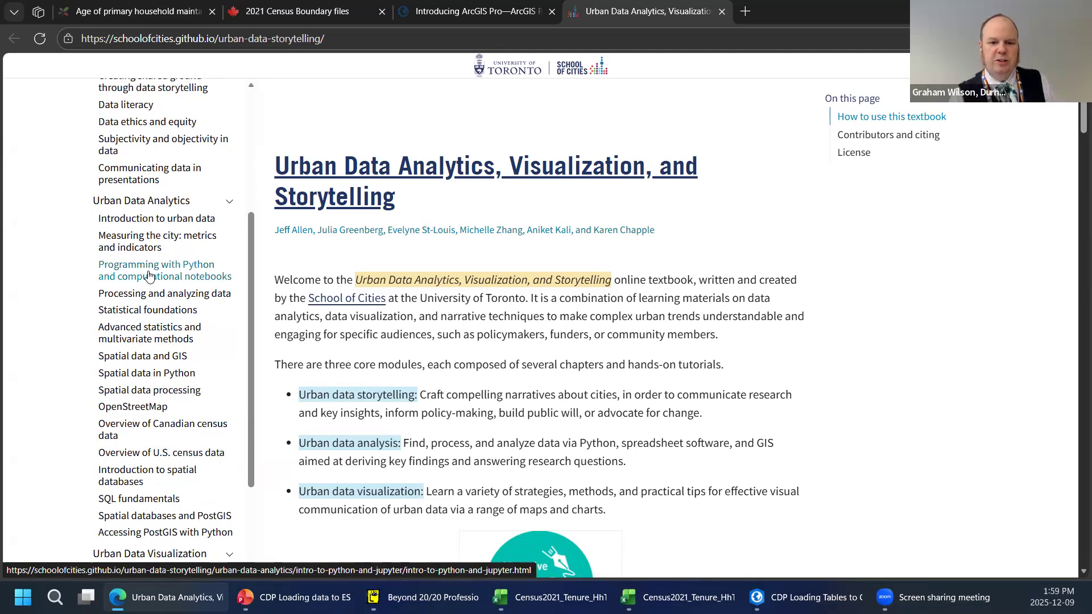
scroll(139, 278, "up", 5)
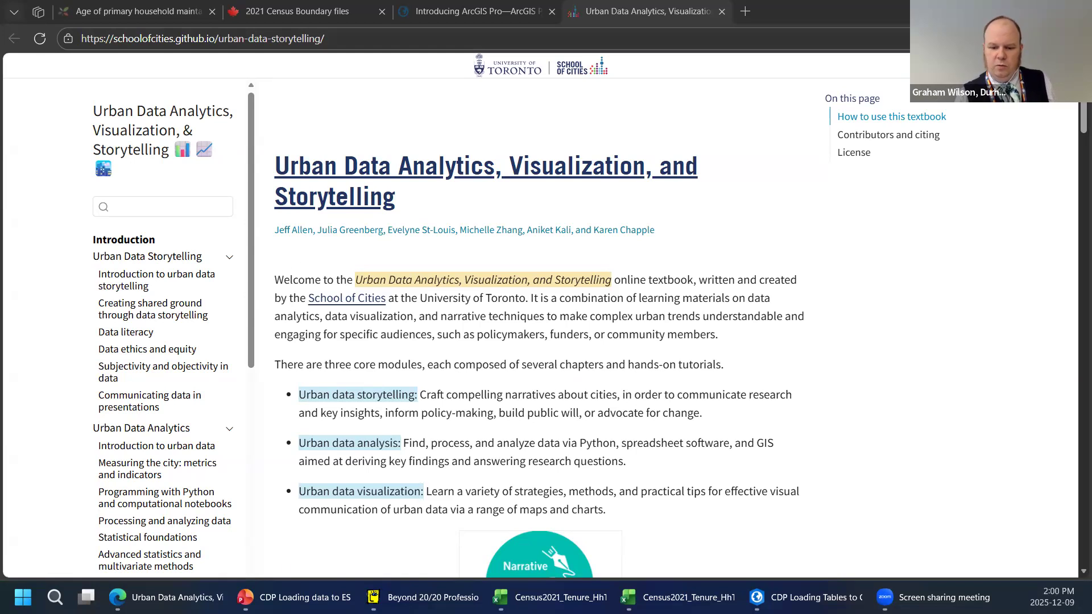
Switch to the PowerPoint presentation, open its "Mapping and visualization in ArcGIS Pro" resource link and look over the tutorial page
left_click(296, 597)
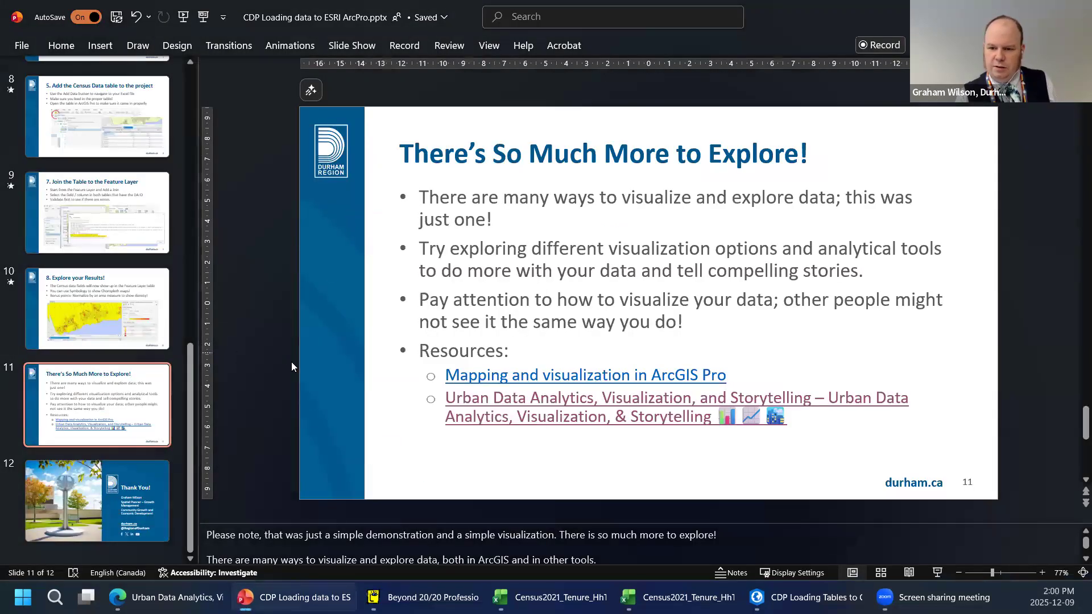
left_click(663, 378, "ctrl")
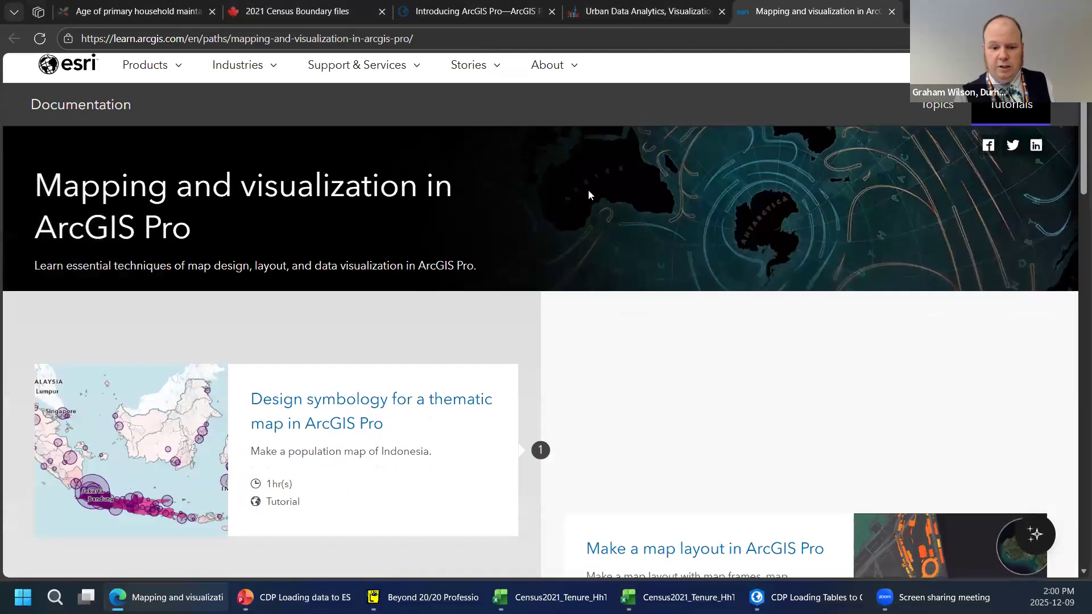
scroll(588, 191, "down", 1)
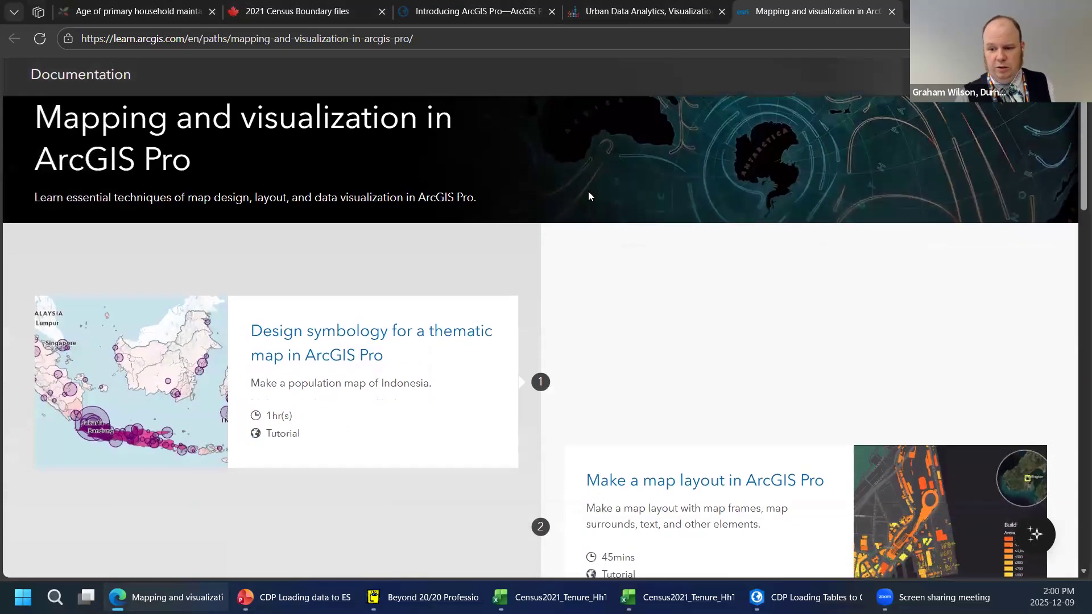
scroll(587, 191, "up", 1)
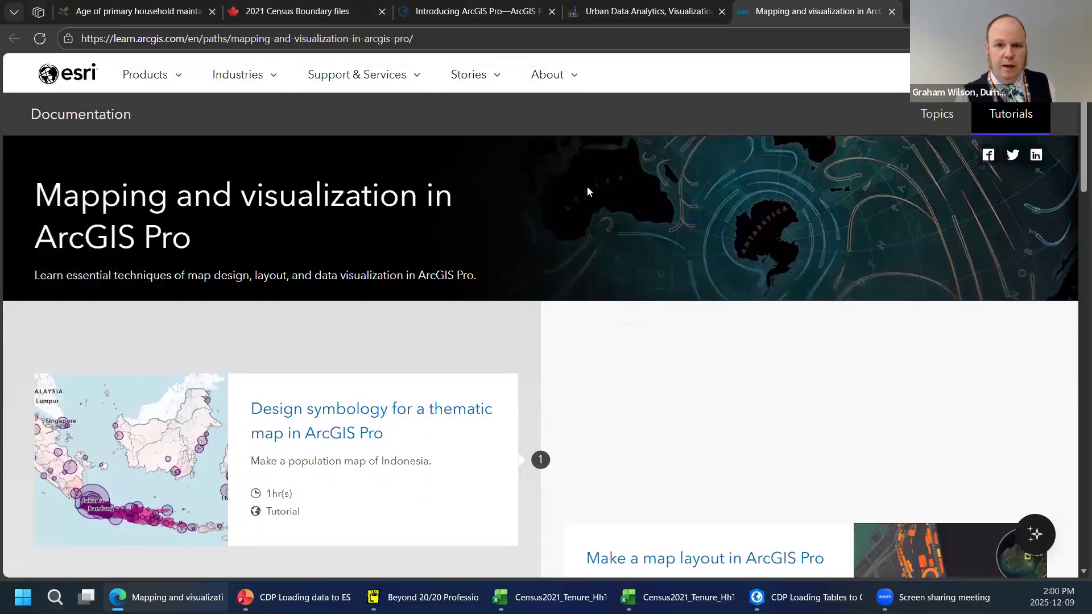
scroll(589, 190, "down", 1)
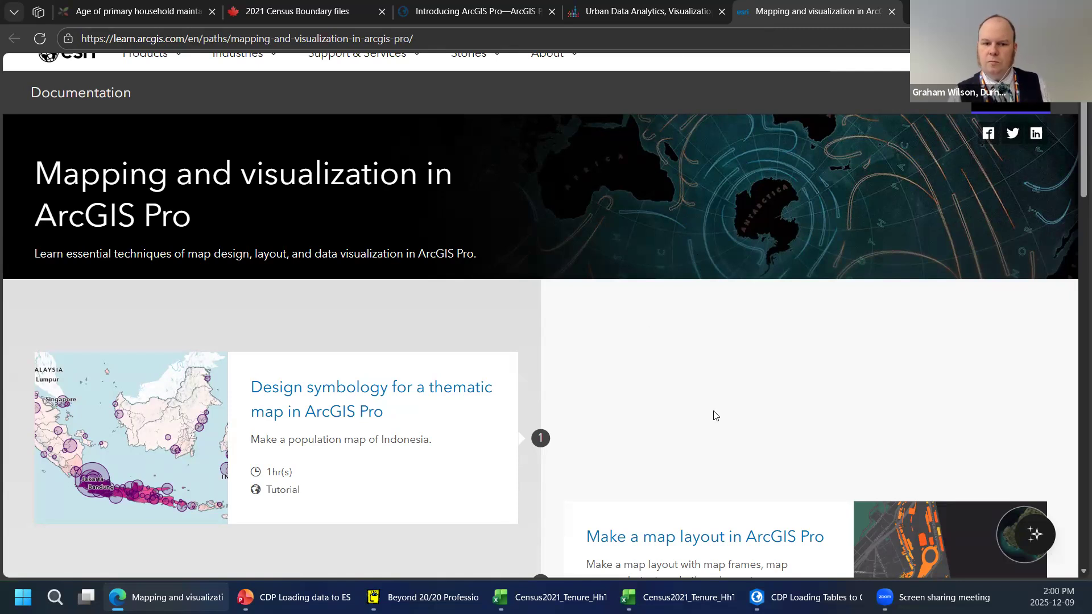
mouse_move(296, 597)
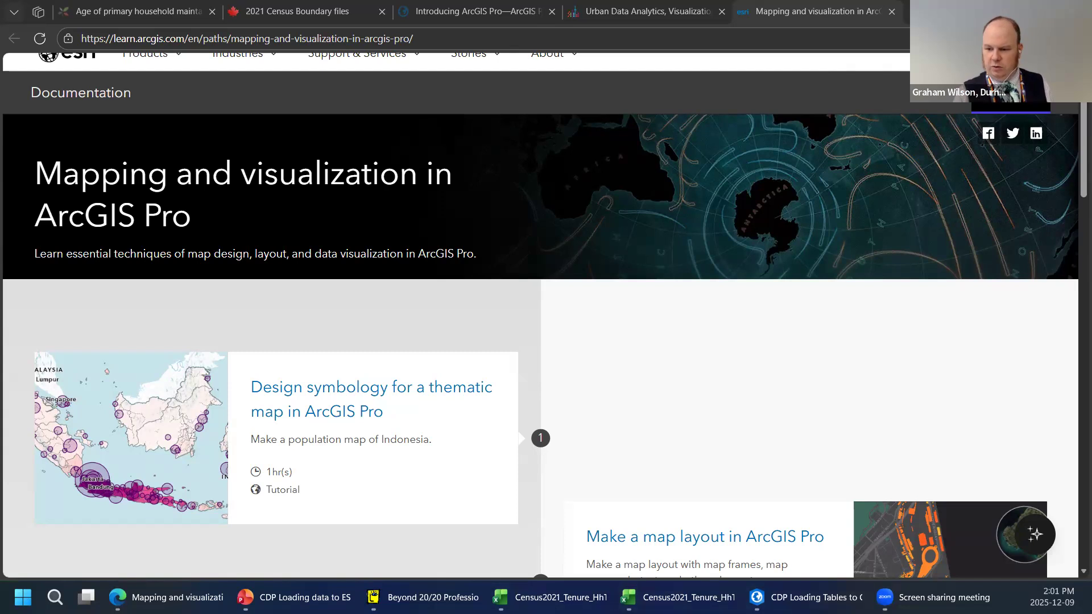
Switch to ArcGIS Pro, enlarge the attribute table area, show the For_ArcGIS$ table and select that standalone table in the contents
left_click(808, 597)
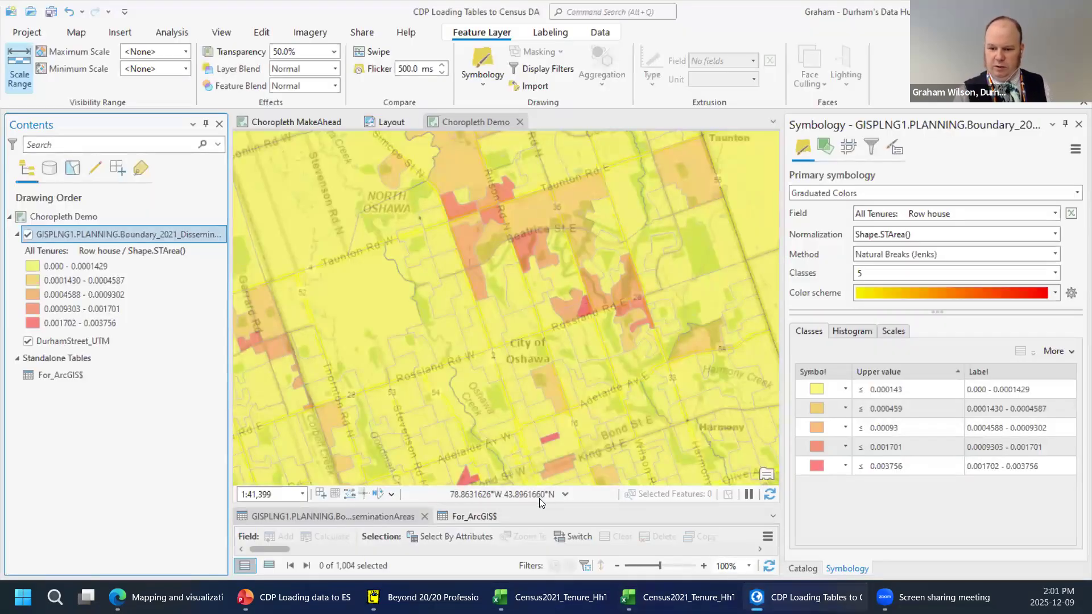
left_click_drag(537, 506, 536, 340)
left_click(472, 347)
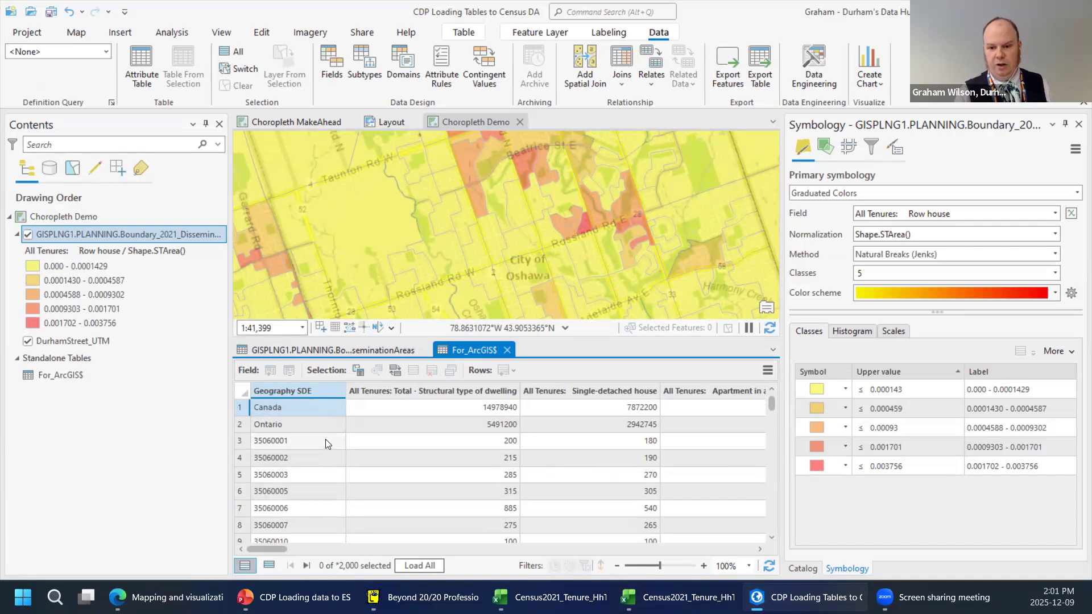
left_click(767, 371)
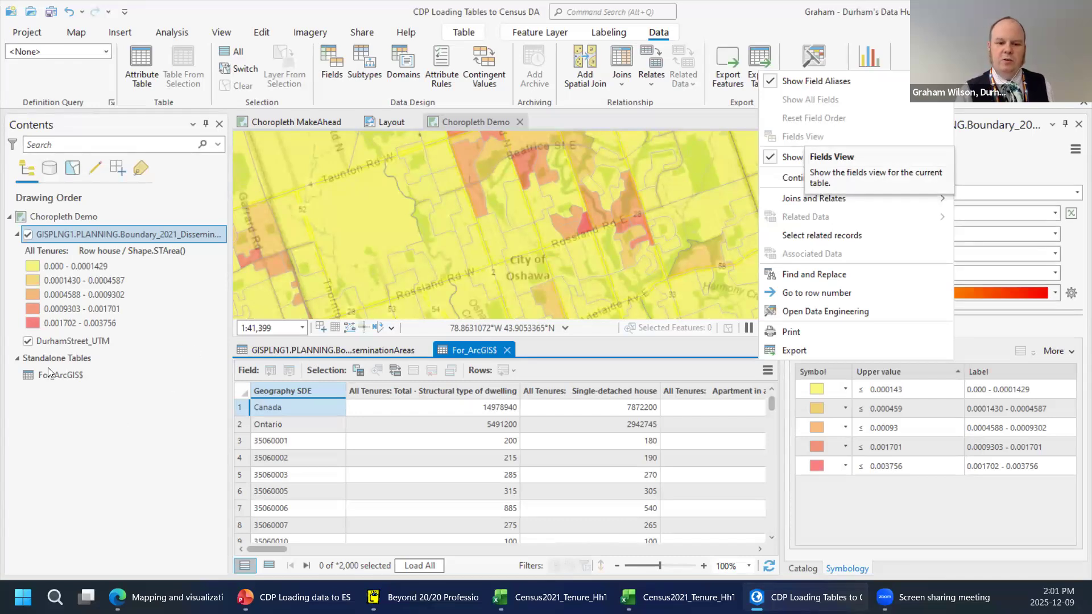
right_click(69, 377)
left_click(69, 376)
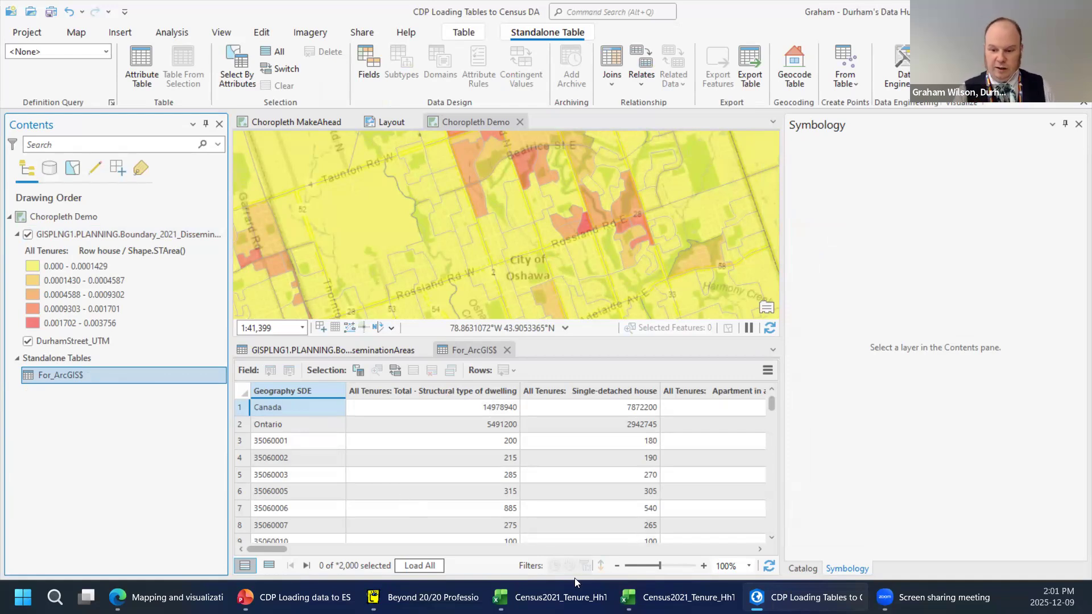
Switch to the ForArcGIS Excel workbook and examine the original geography codes on the Census2021_Tenure_HhType_by_DA sheet
left_click(568, 594)
left_click(645, 596)
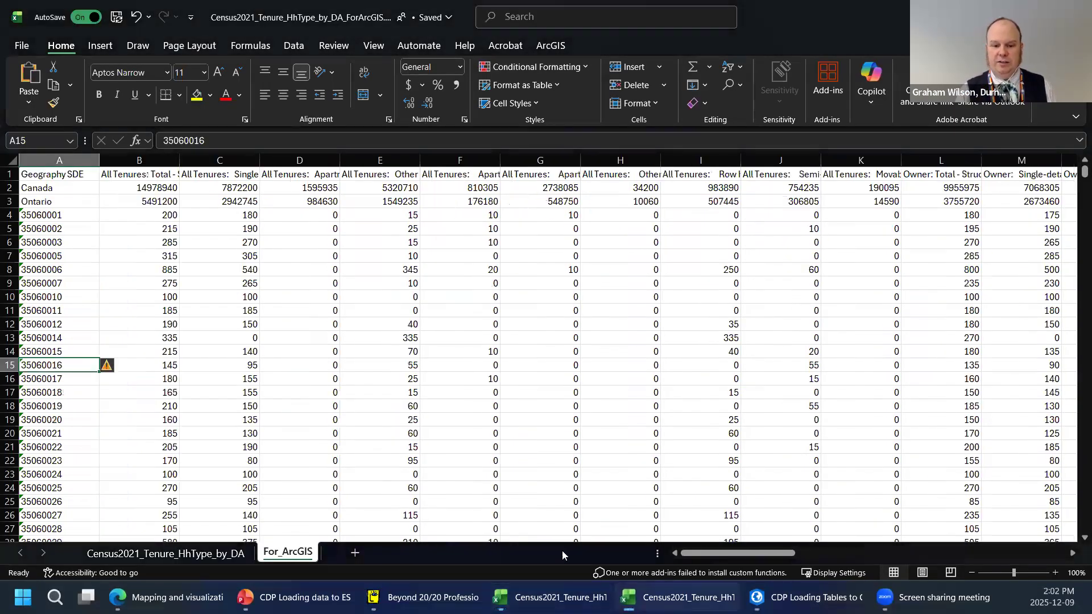
left_click(167, 551)
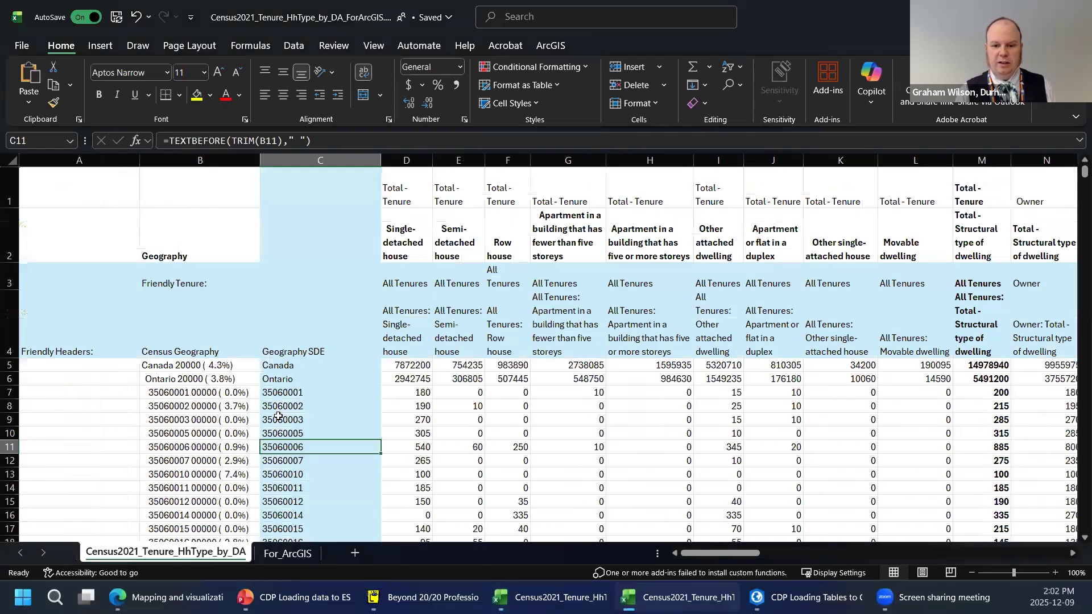
left_click(208, 406)
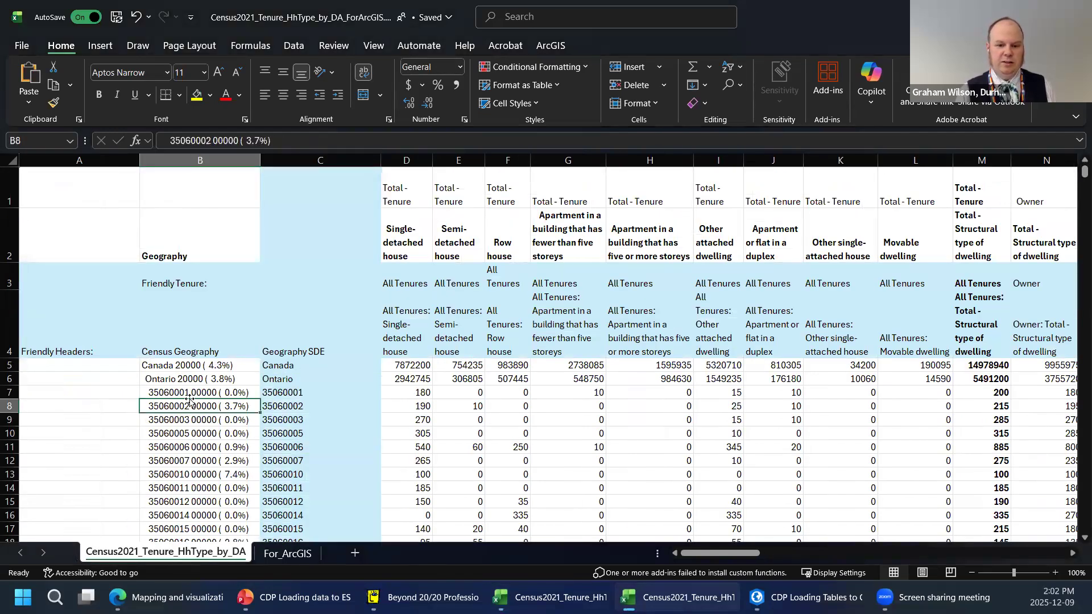
left_click(193, 390)
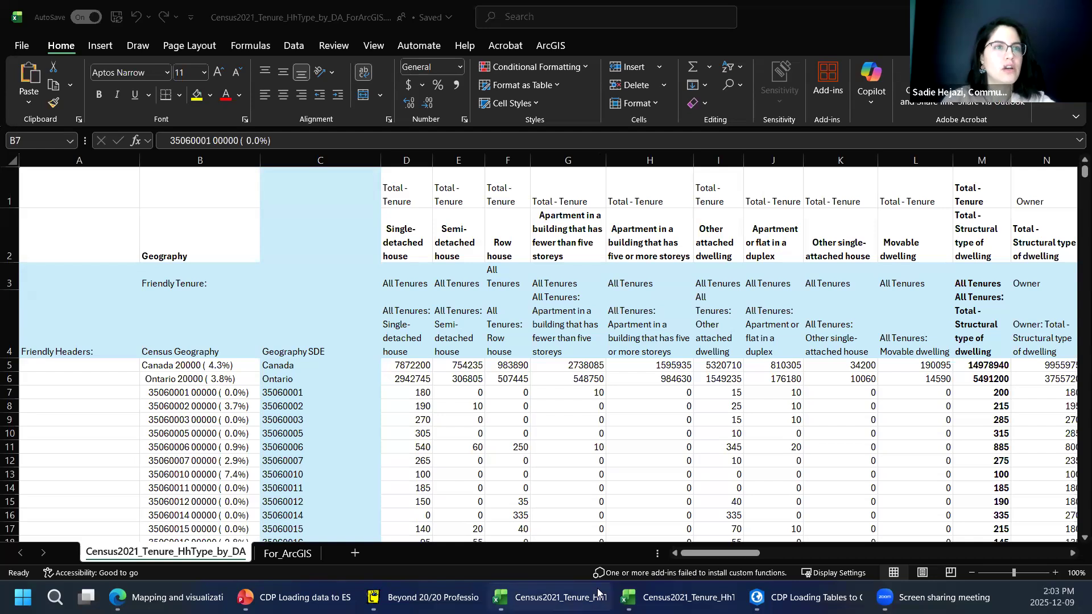
Check the ArcGIS Pro project and the PresentationDemo workbook, then return to the ForArcGIS workbook and view the Geography SDE formula in C7
left_click(756, 597)
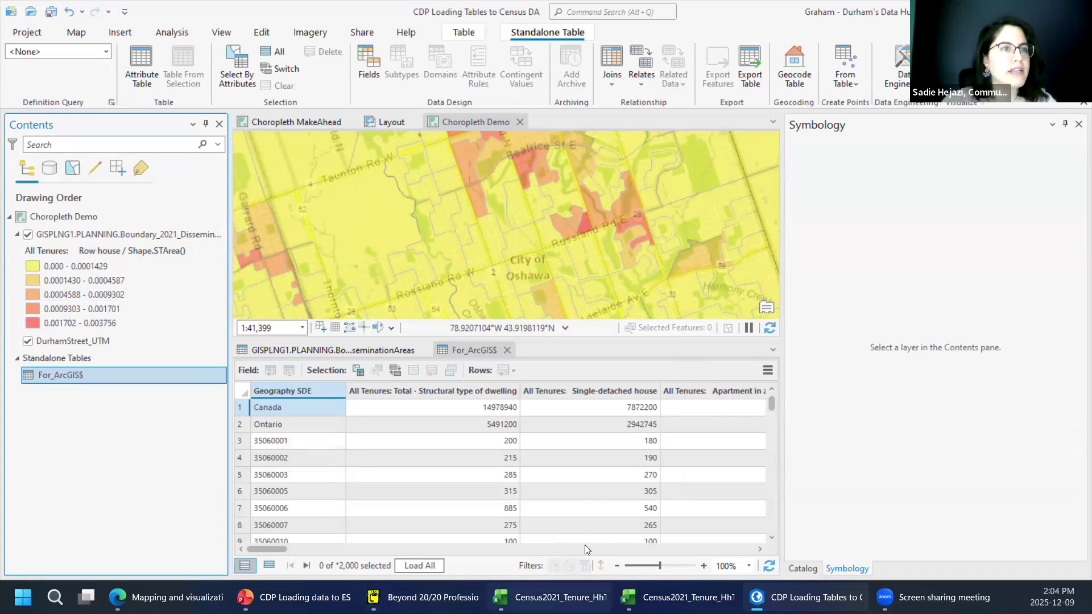
left_click(494, 596)
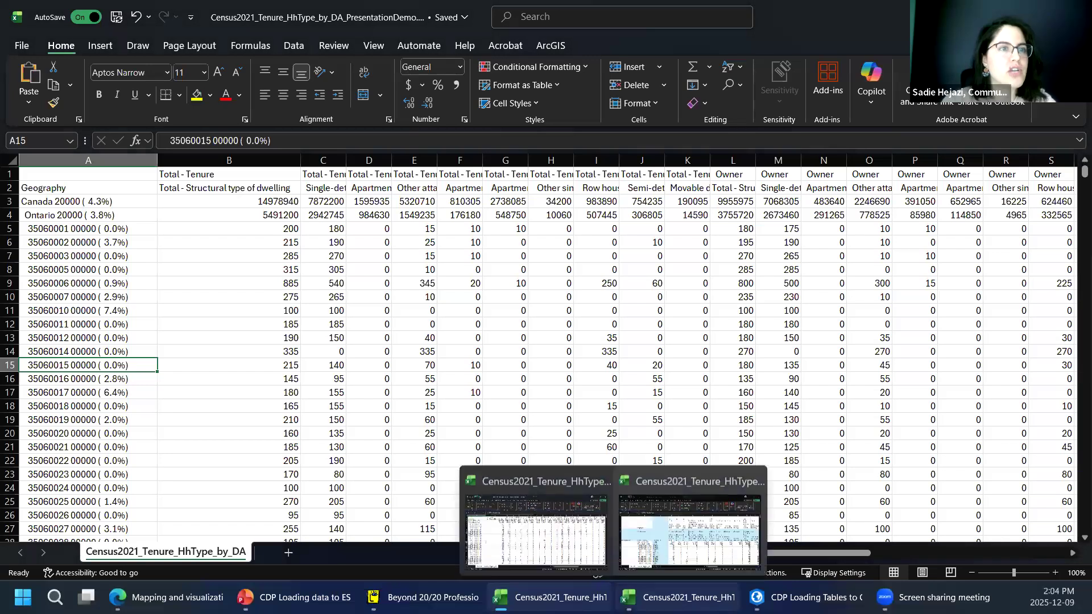
left_click(677, 597)
left_click(339, 397)
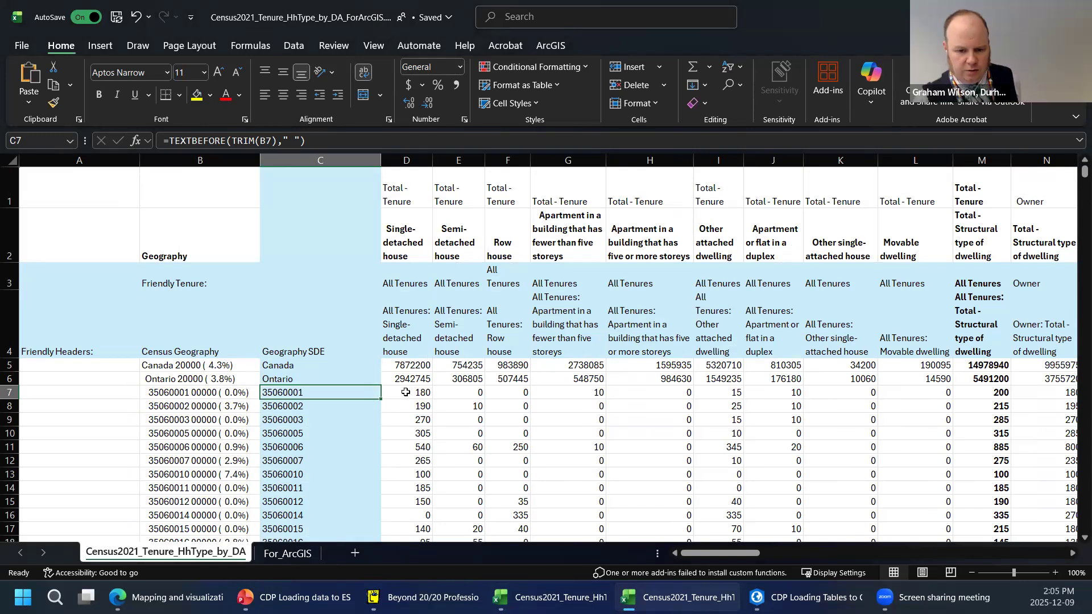
Go to the friendly header in D4 and widen column D until that header fits on one line
key("Up")
key("Up")
key("Up")
key("Right")
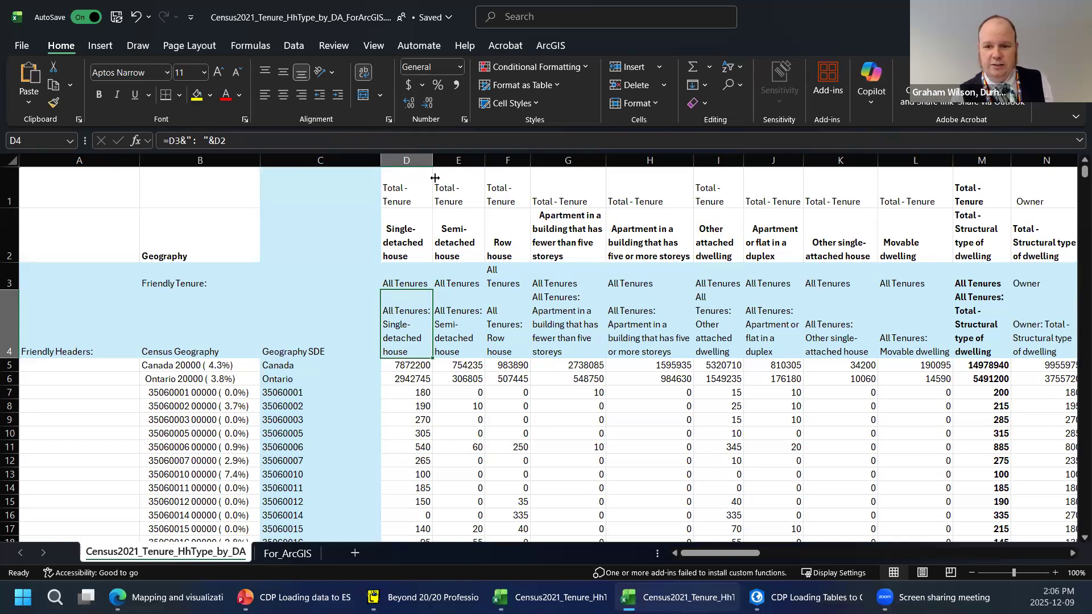
left_click_drag(433, 161, 538, 170)
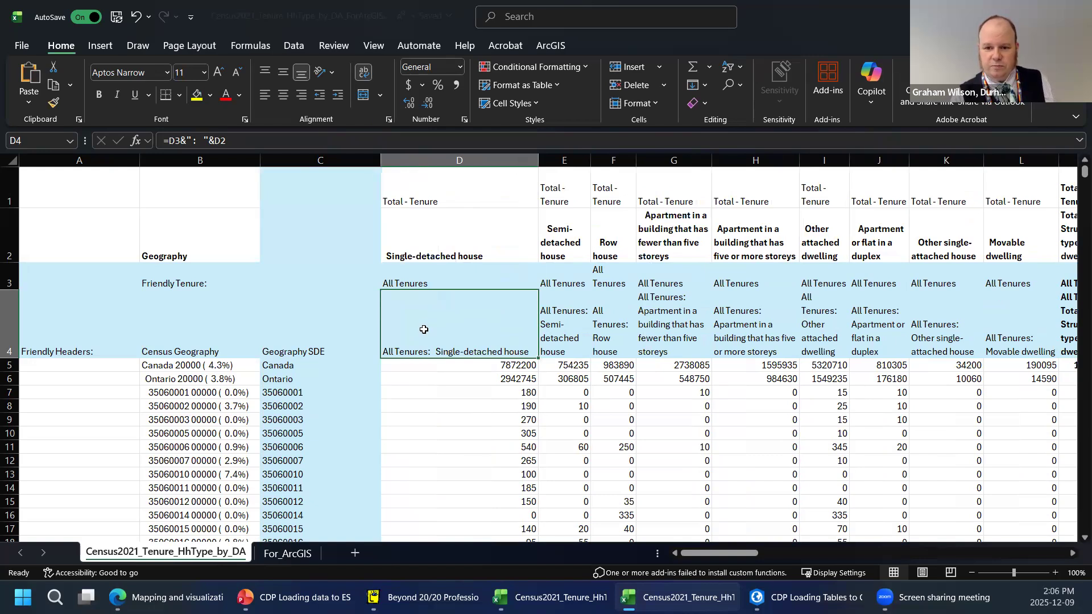
Examine the parts of the D4 header formula that join the tenure and dwelling type with a colon, leaving it unedited
double_click(423, 330)
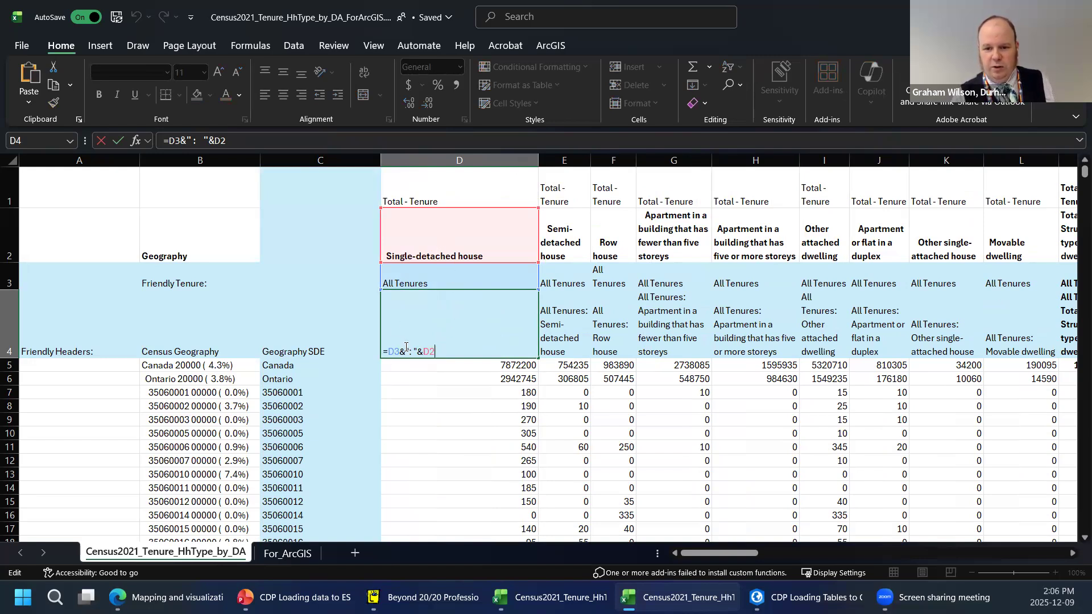
left_click_drag(400, 352, 404, 352)
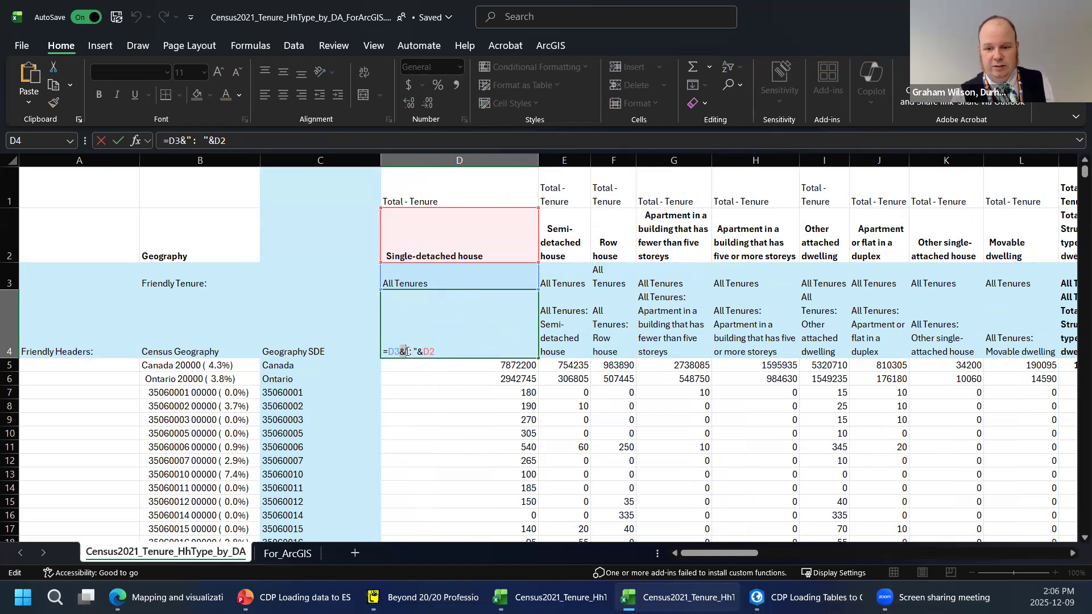
left_click_drag(407, 351, 420, 352)
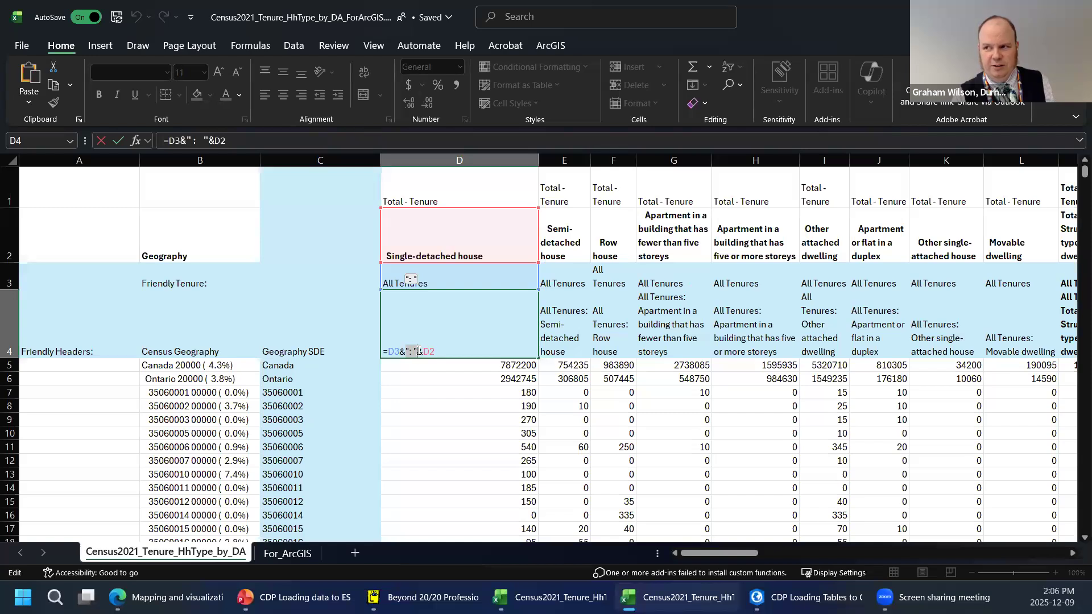
left_click(419, 351)
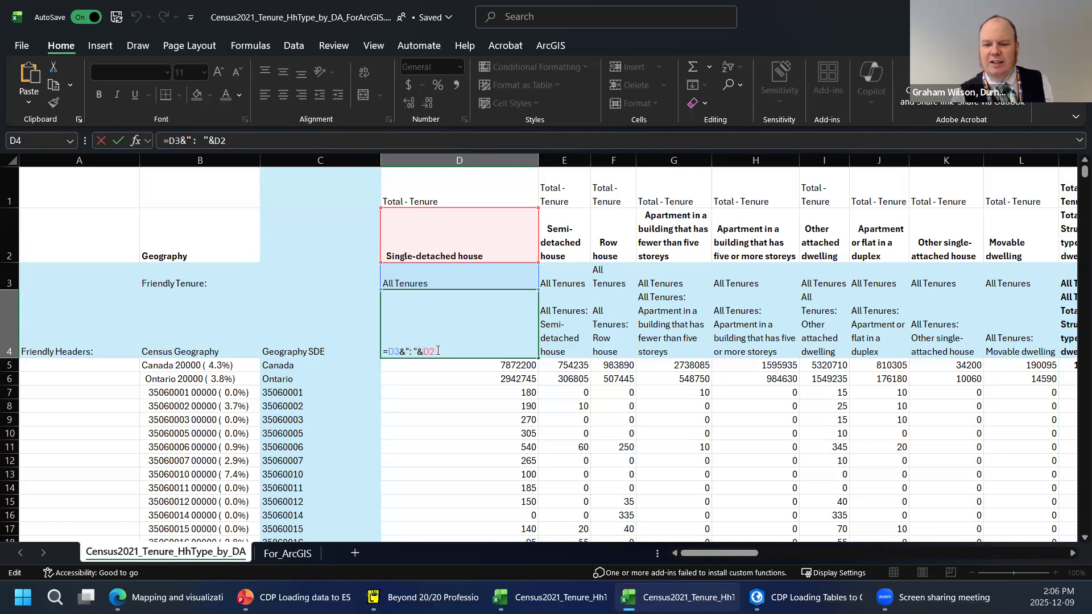
left_click(449, 371)
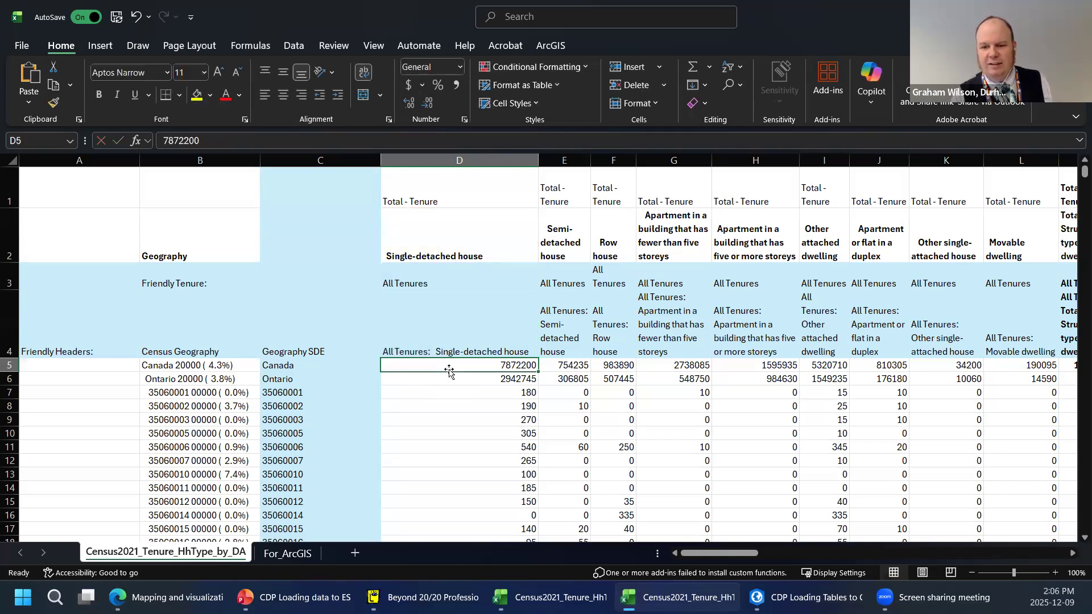
left_click(458, 339)
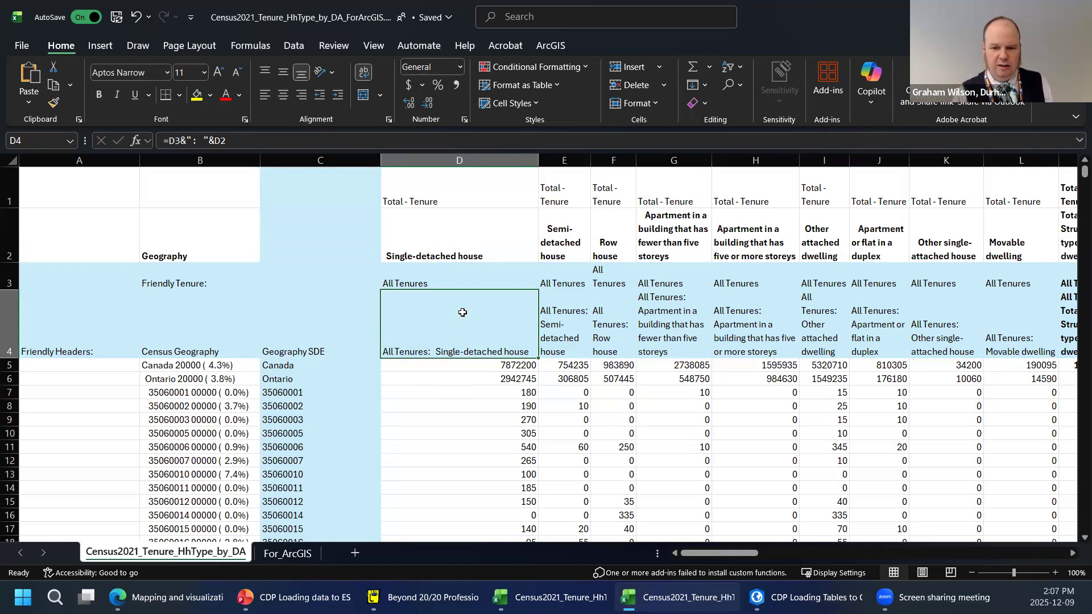
Compare the original census geography codes in B8 and B10 with the extracted Geography SDE code and its formula in C8
left_click(288, 405)
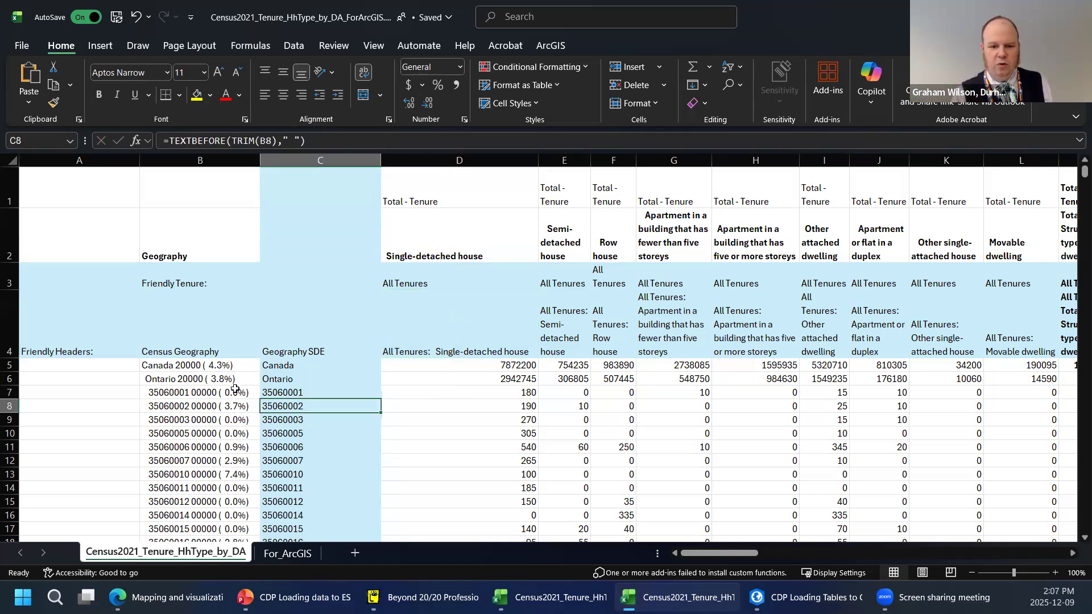
left_click(175, 404)
left_click(180, 435)
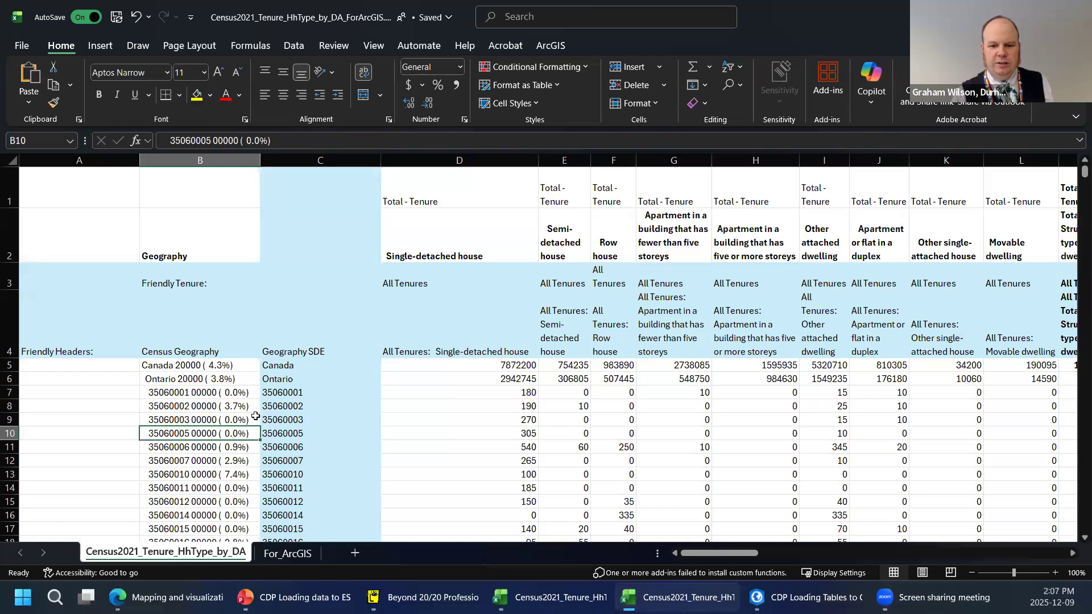
left_click(287, 406)
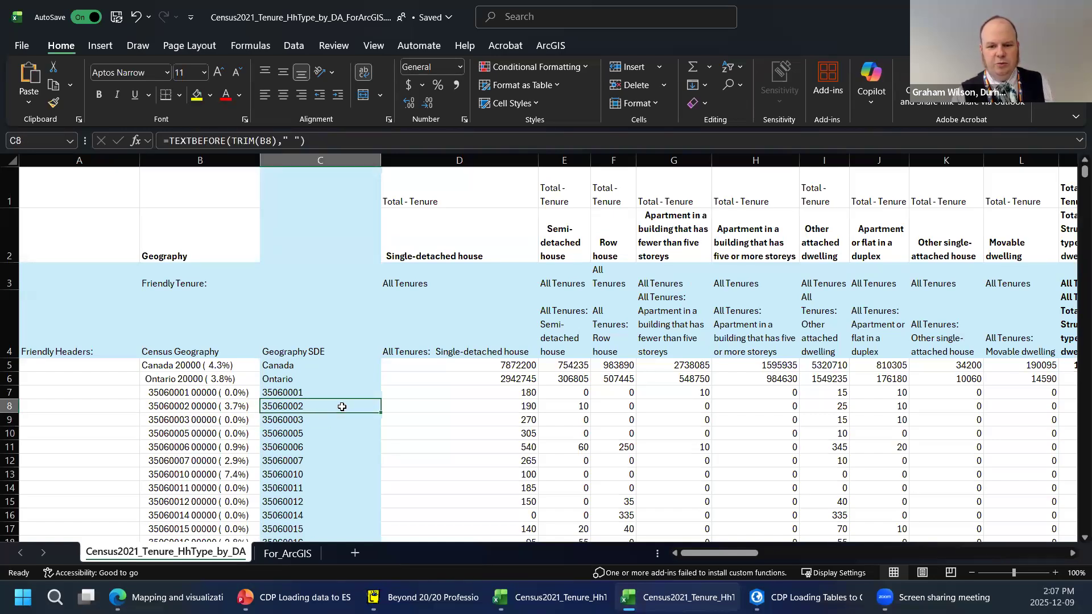
Examine the TEXTBEFORE, TRIM and space-delimiter parts of the Geography SDE formula in C8, leaving it unedited
double_click(342, 406)
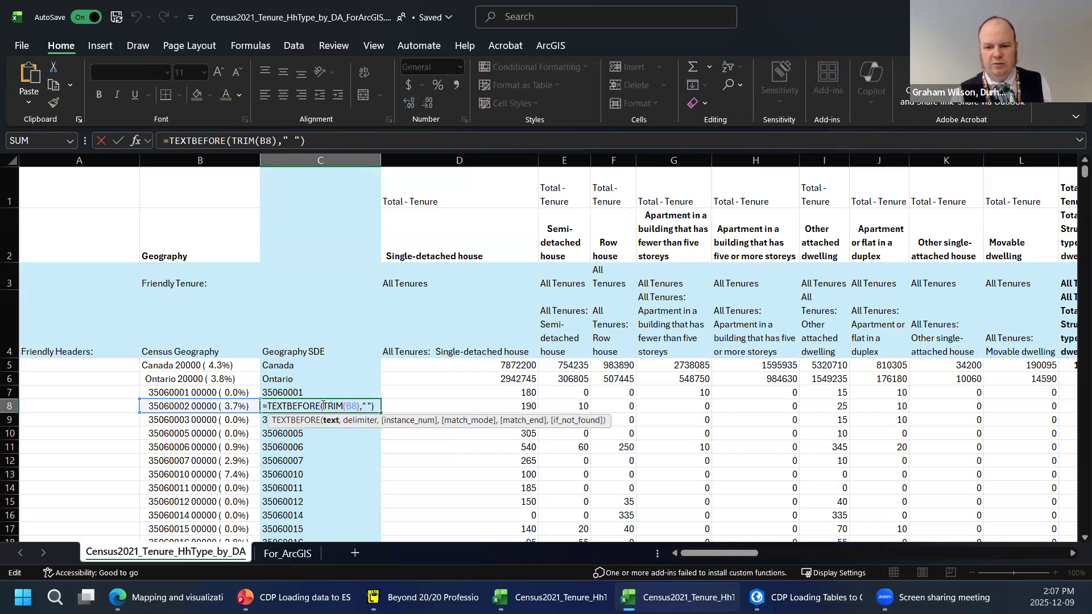
left_click(323, 406)
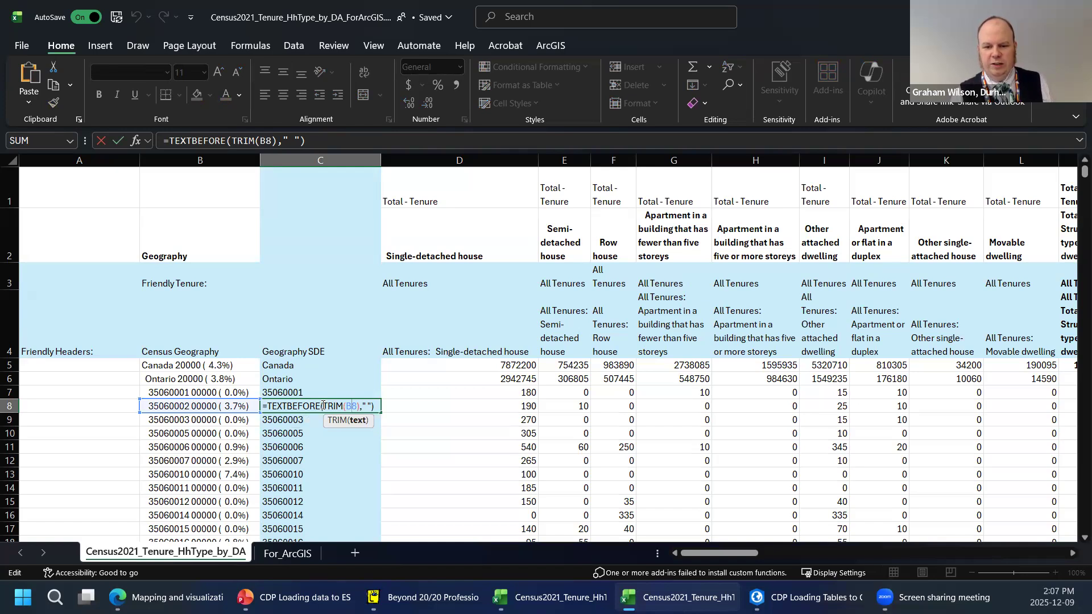
key("Left")
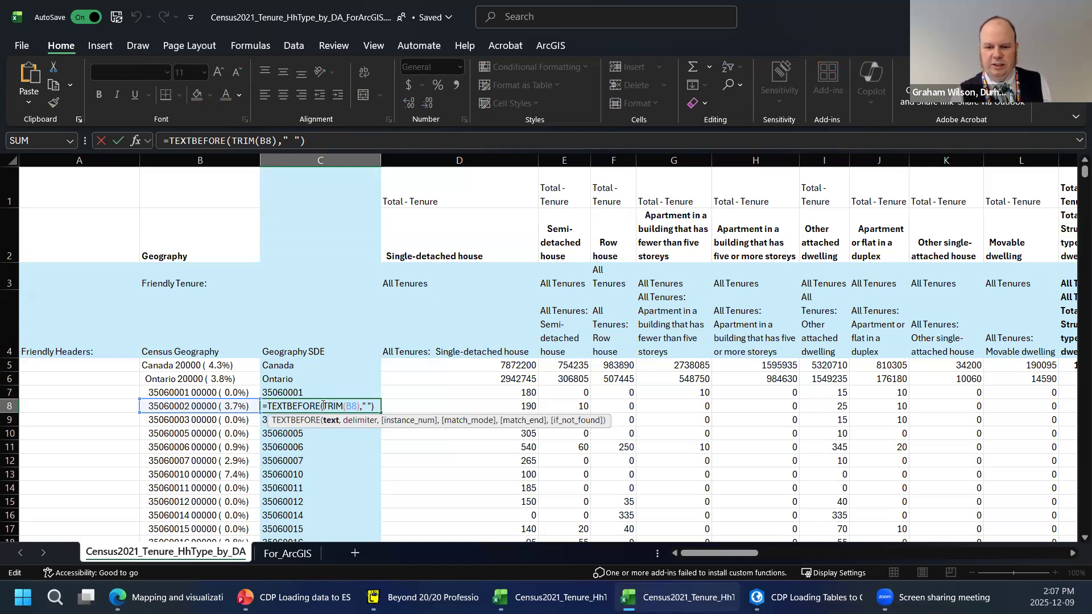
key("Left")
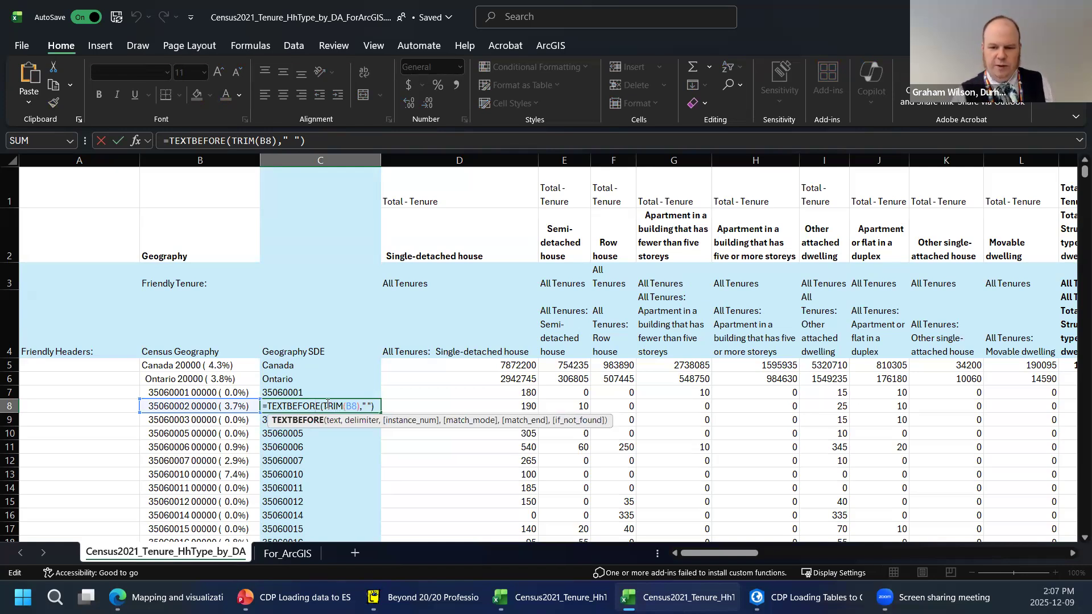
left_click(368, 407)
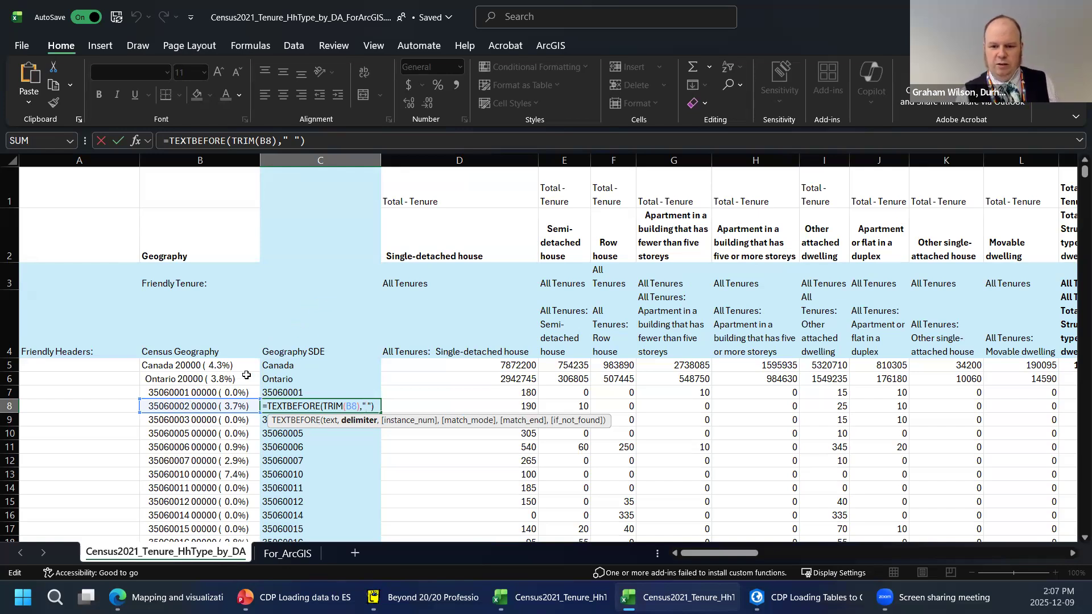
key("ctrl+Return")
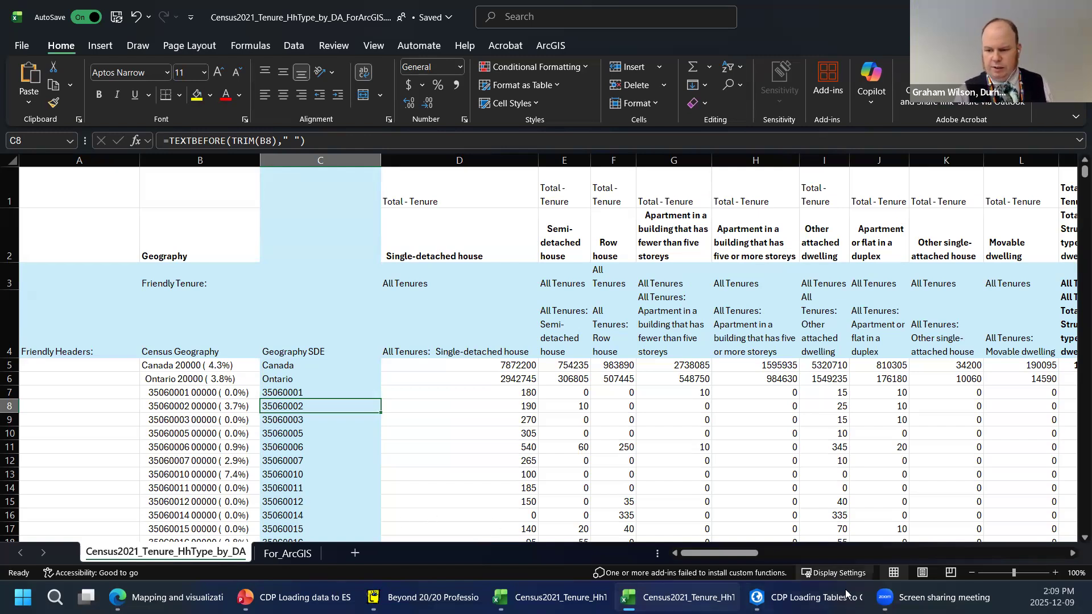
Switch to ArcGIS Pro, view the Choropleth MakeAhead map and return to the Choropleth Demo map
left_click(806, 597)
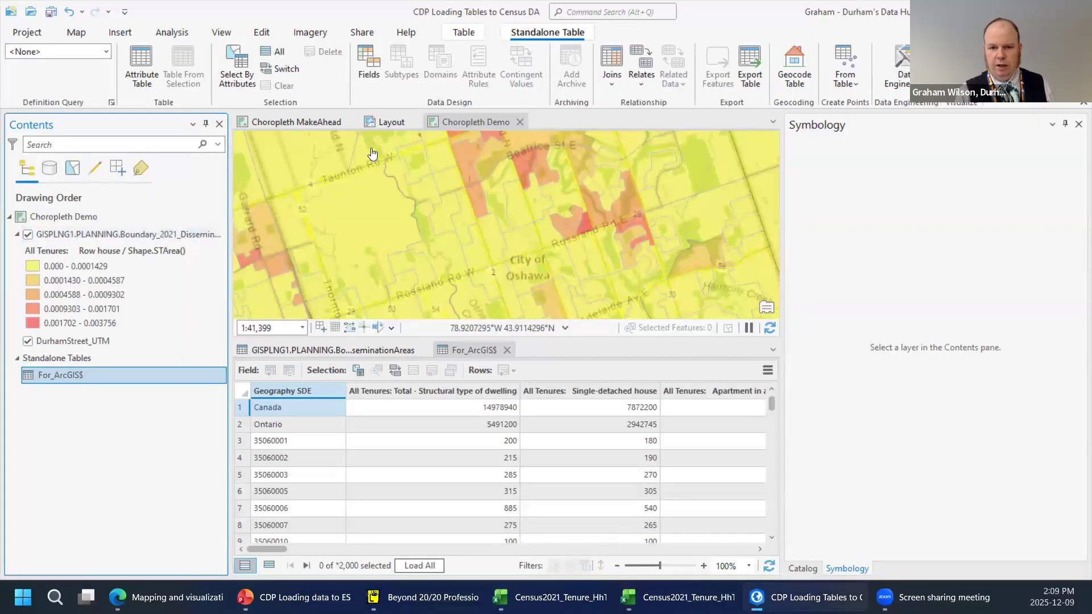
left_click(285, 119)
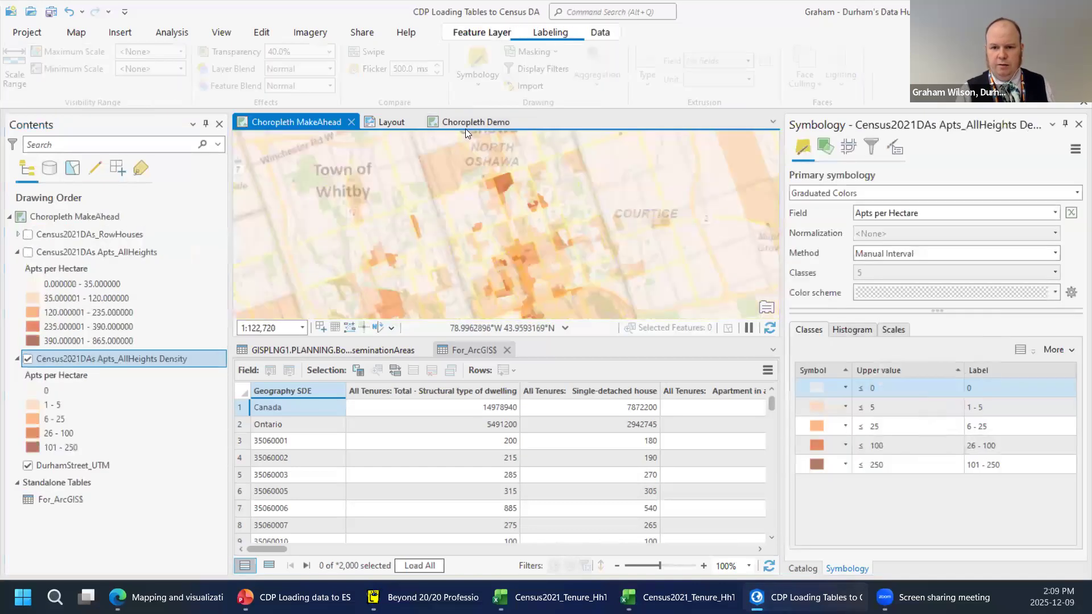
left_click(462, 130)
Select the 2021 dissemination areas layer, widen the Contents pane to fit its full name, and select the For_ArcGIS$ standalone table
left_click(123, 230)
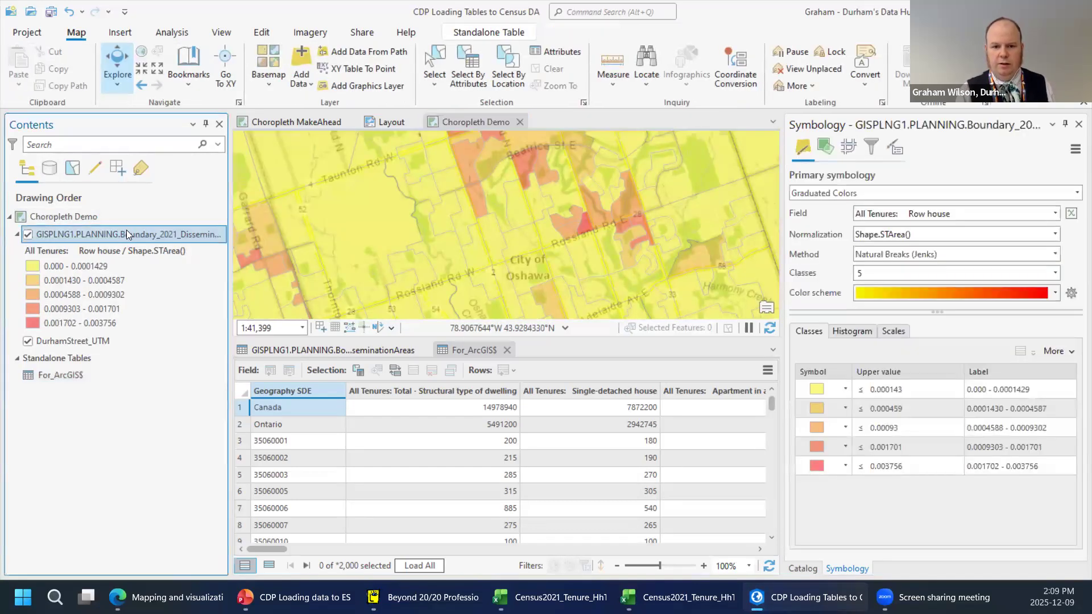
left_click_drag(228, 203, 323, 217)
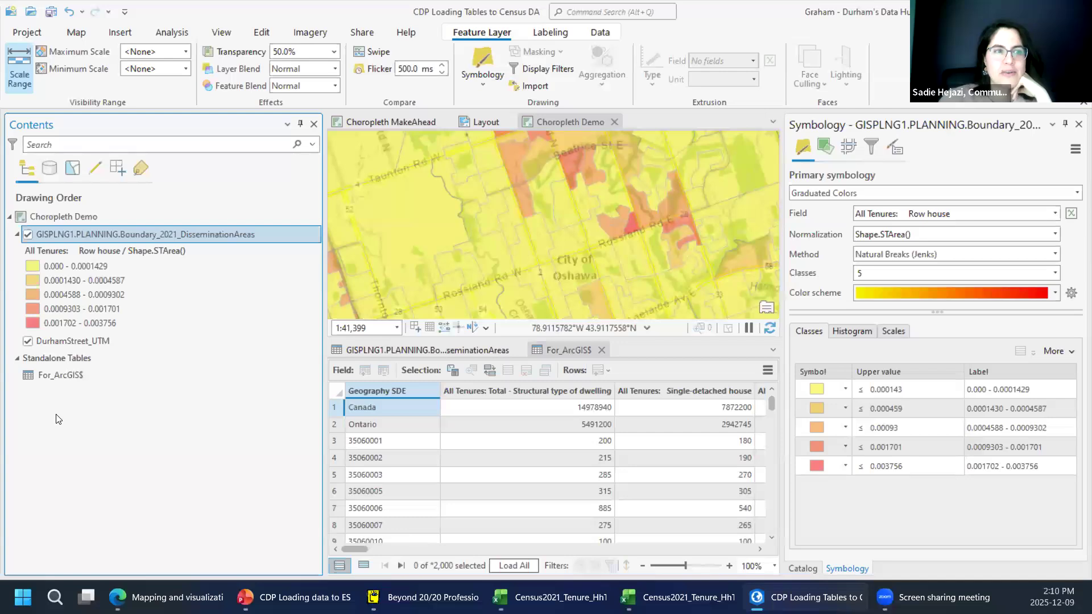
left_click(268, 375)
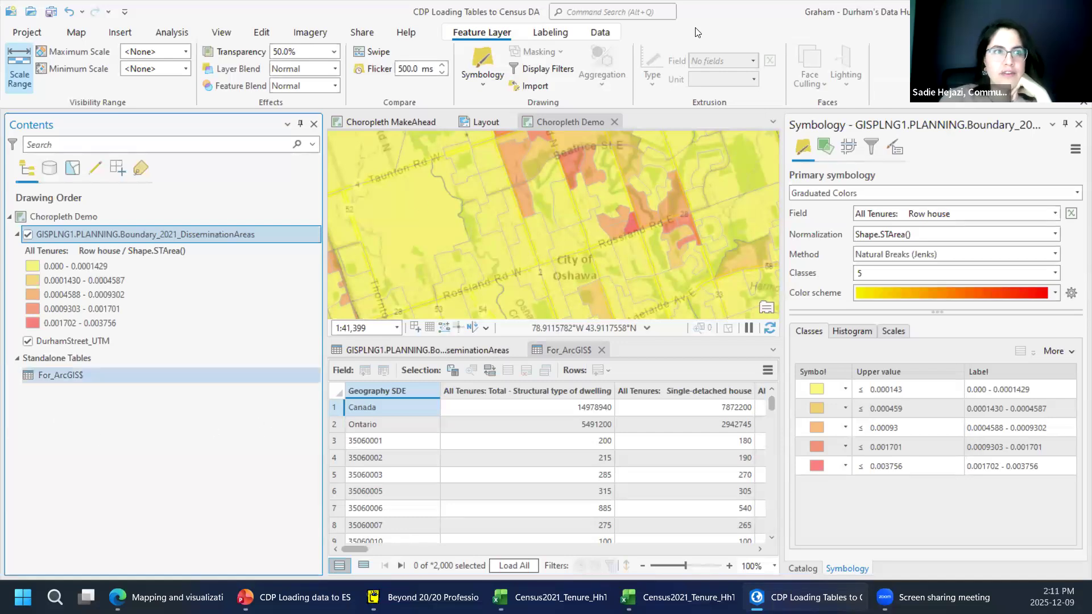